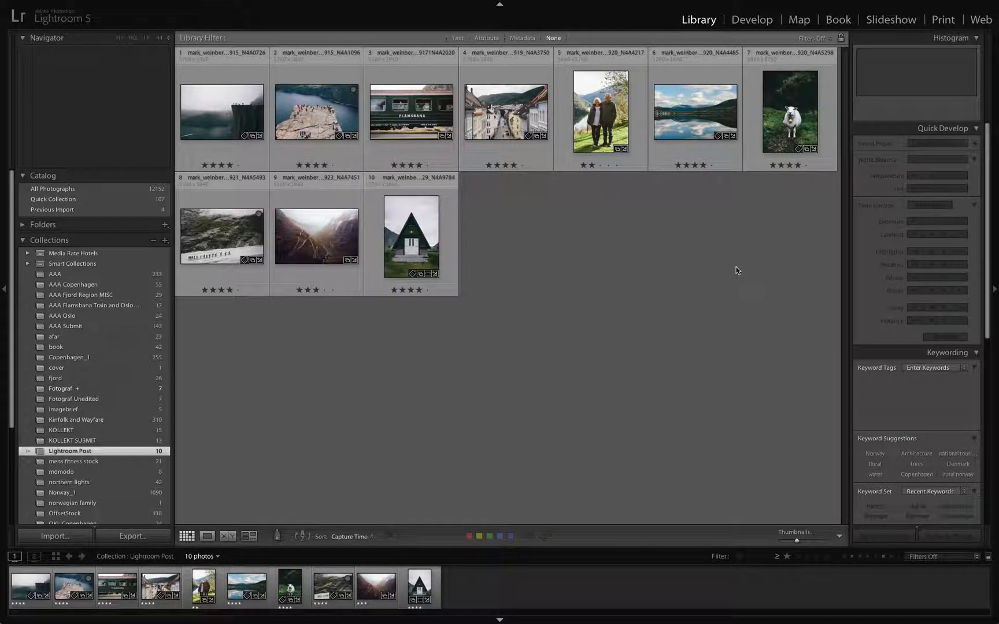
# Step: View the photo of hikers on the rock plateau above the fjord enlarged, and return to the thumbnail grid
pyautogui.click(605, 129)
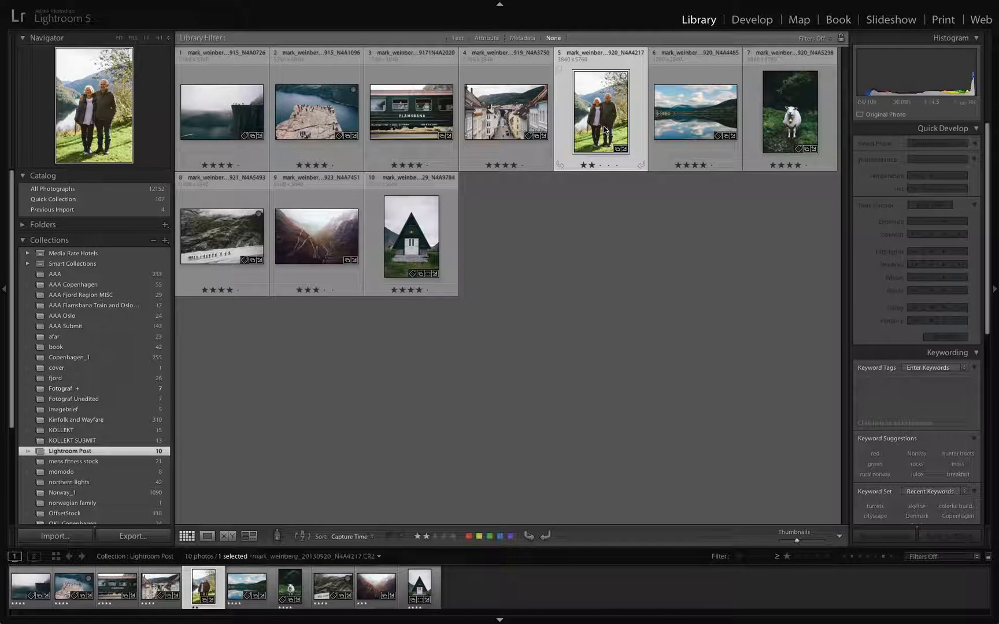
pyautogui.click(345, 111)
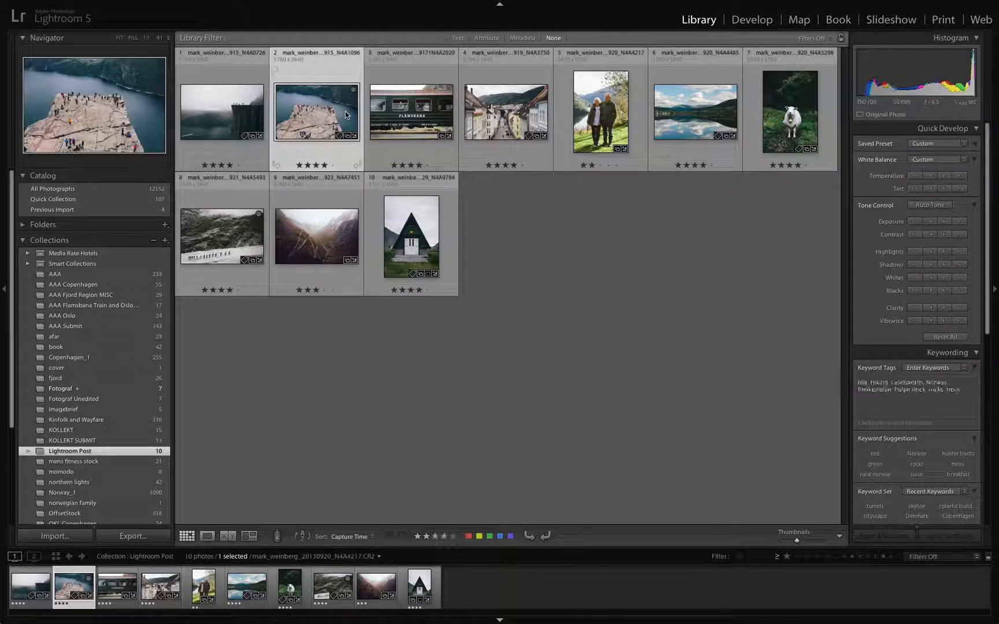
pyautogui.doubleClick(345, 111)
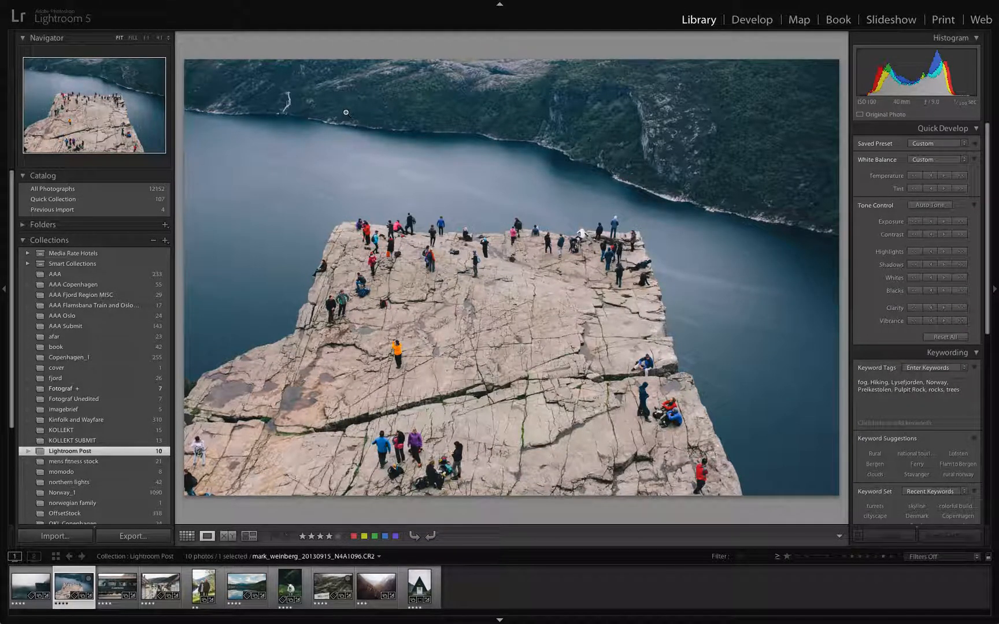
pyautogui.press('g')
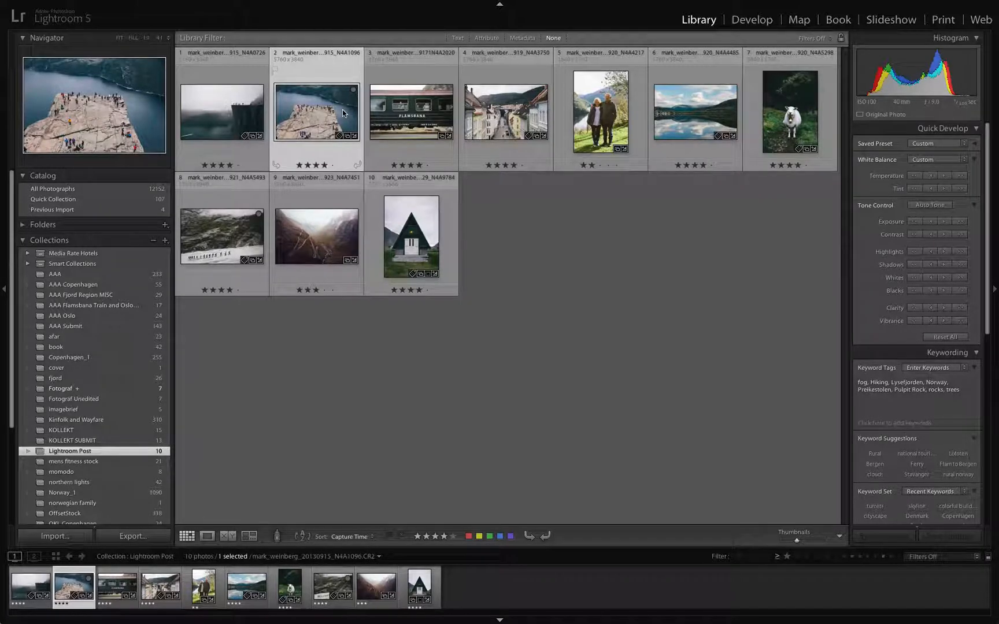
# Step: Create a virtual copy of the rock plateau photo, and remove that copy from the collection
pyautogui.rightClick(342, 111)
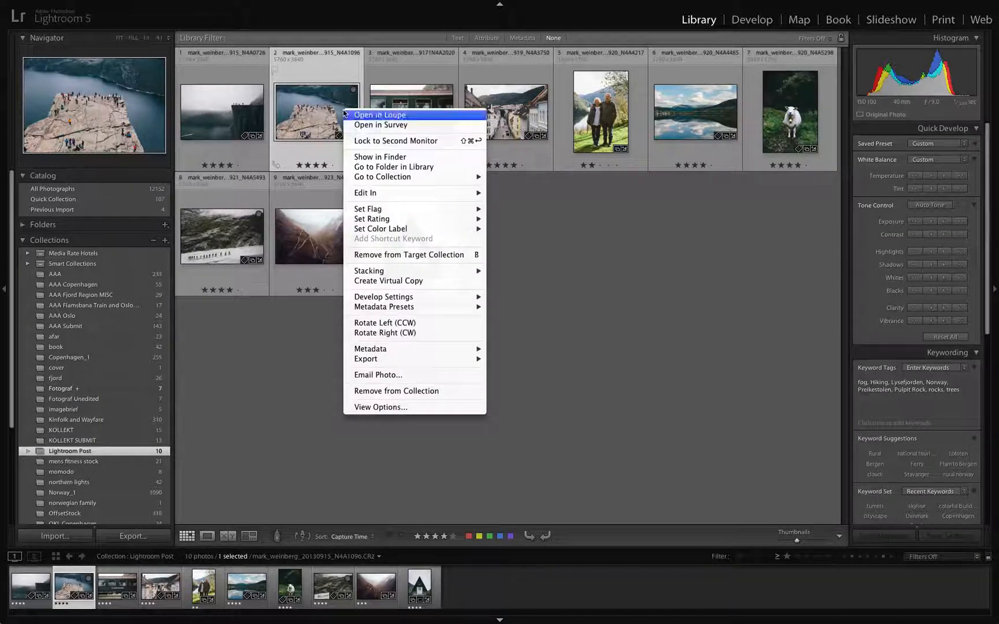
pyautogui.moveTo(441, 208)
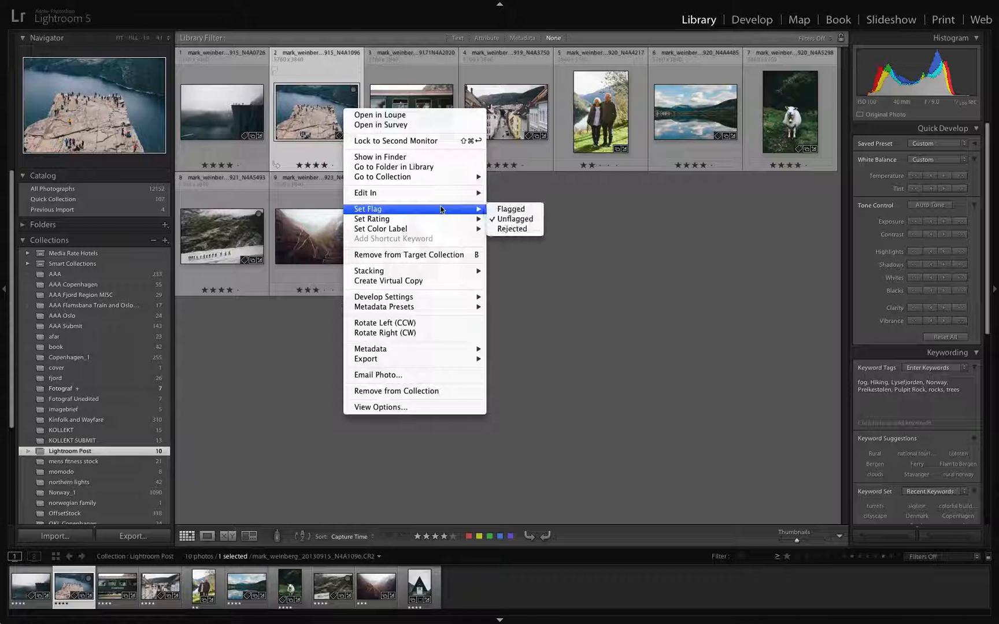
pyautogui.click(402, 281)
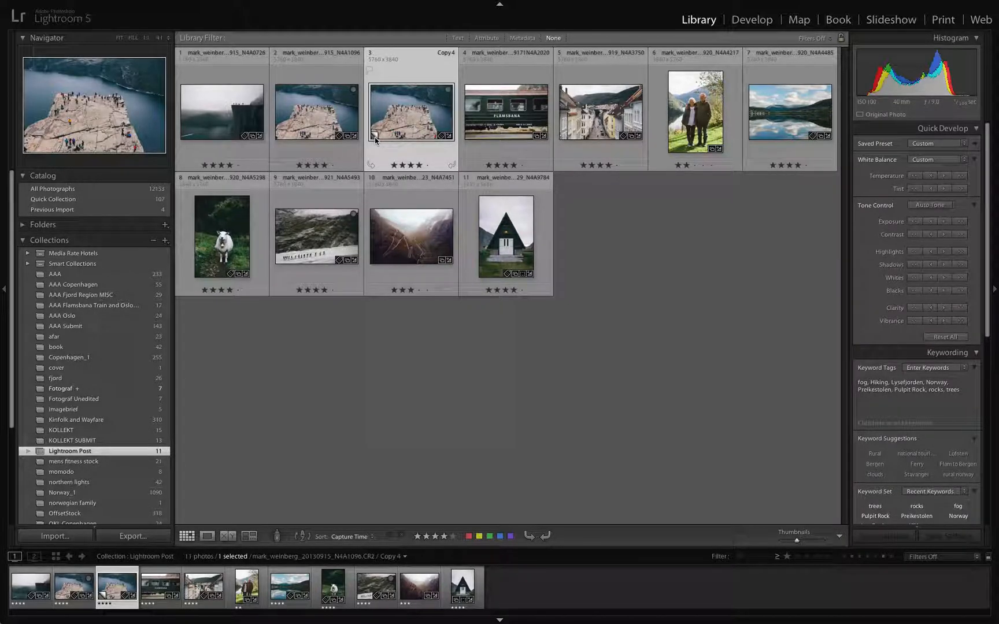
pyautogui.press('Delete')
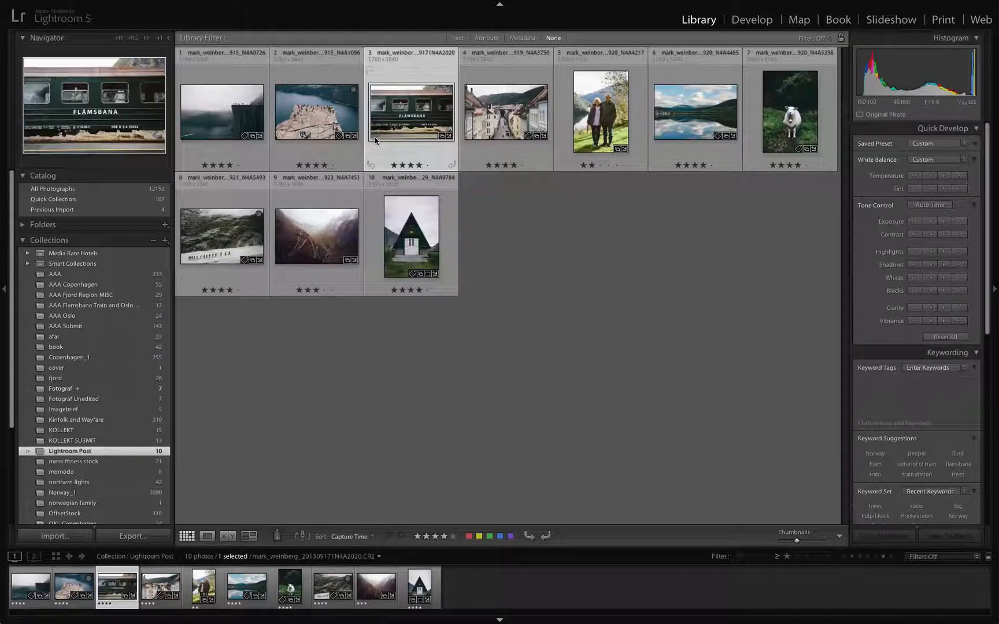
# Step: Create a new virtual copy of the original rock plateau photo in the Lightroom Post collection
pyautogui.click(334, 128)
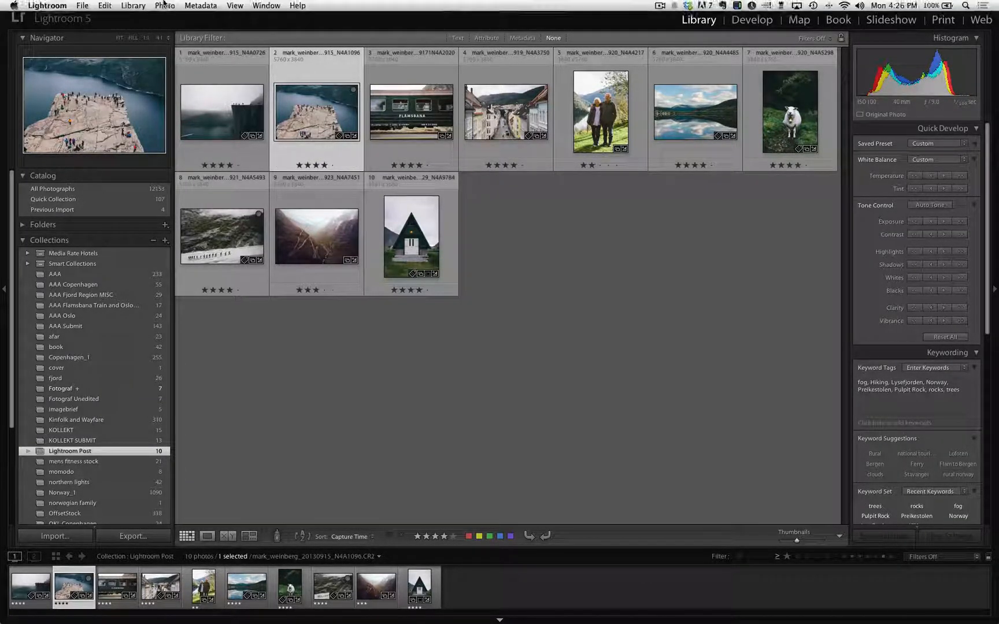
pyautogui.click(165, 5)
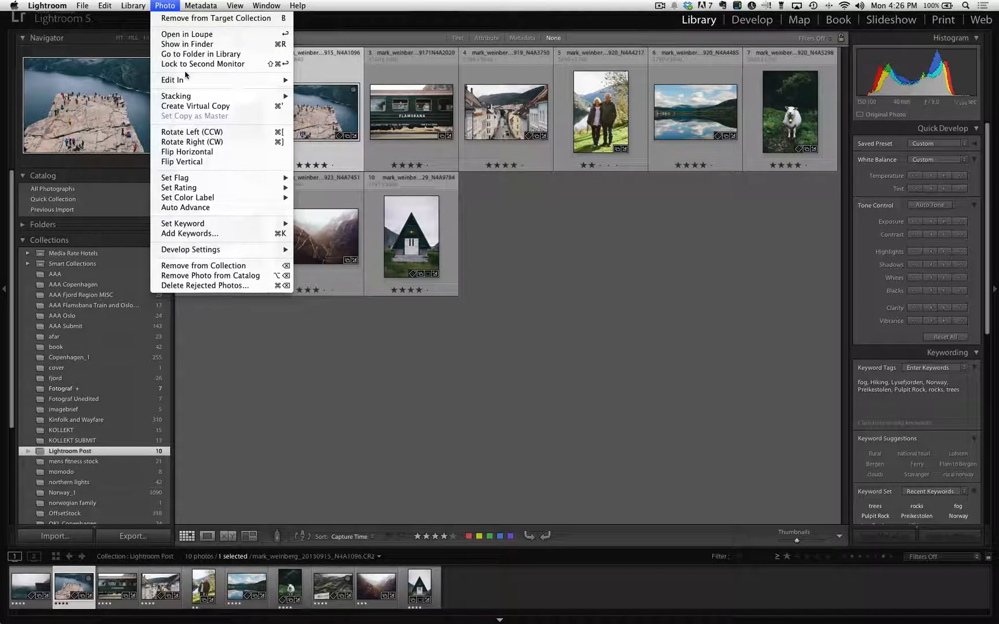
pyautogui.click(194, 108)
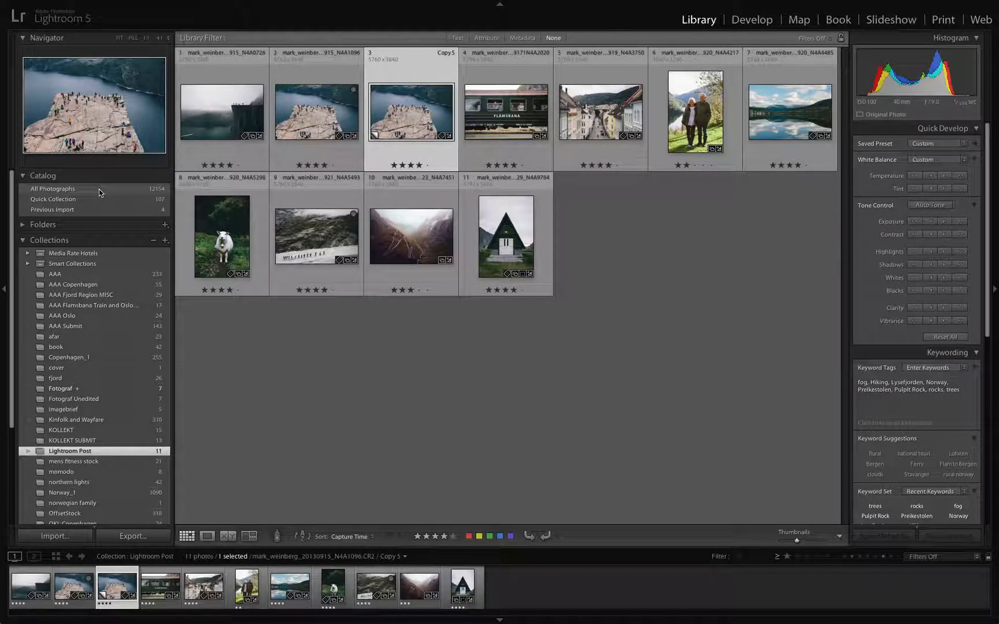
pyautogui.click(78, 452)
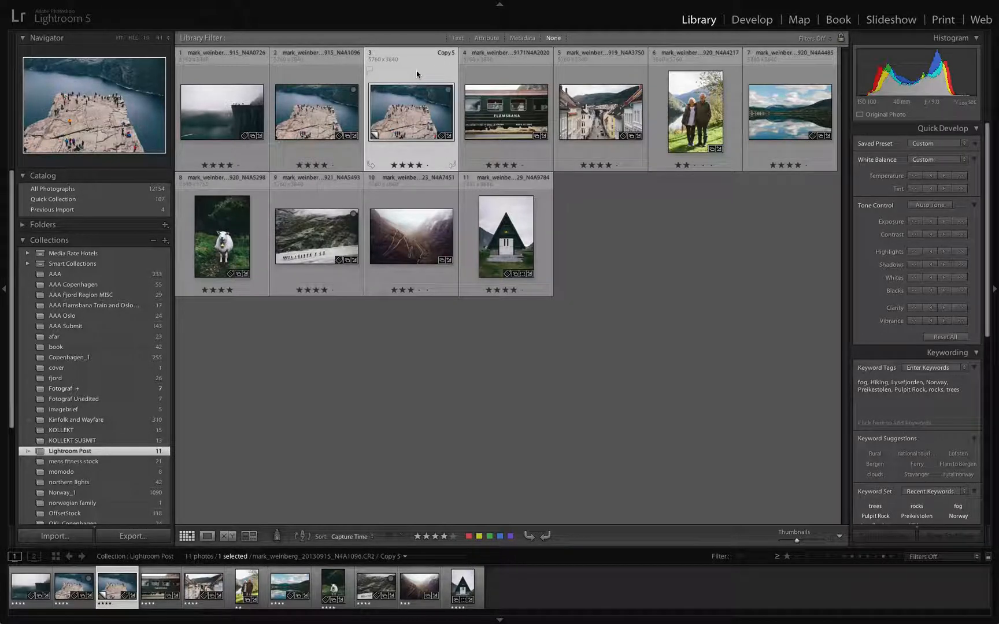
# Step: Create virtual copies of the four consecutive photos from the Flamsbana train through the lake reflection, and clear the selection
pyautogui.click(525, 78)
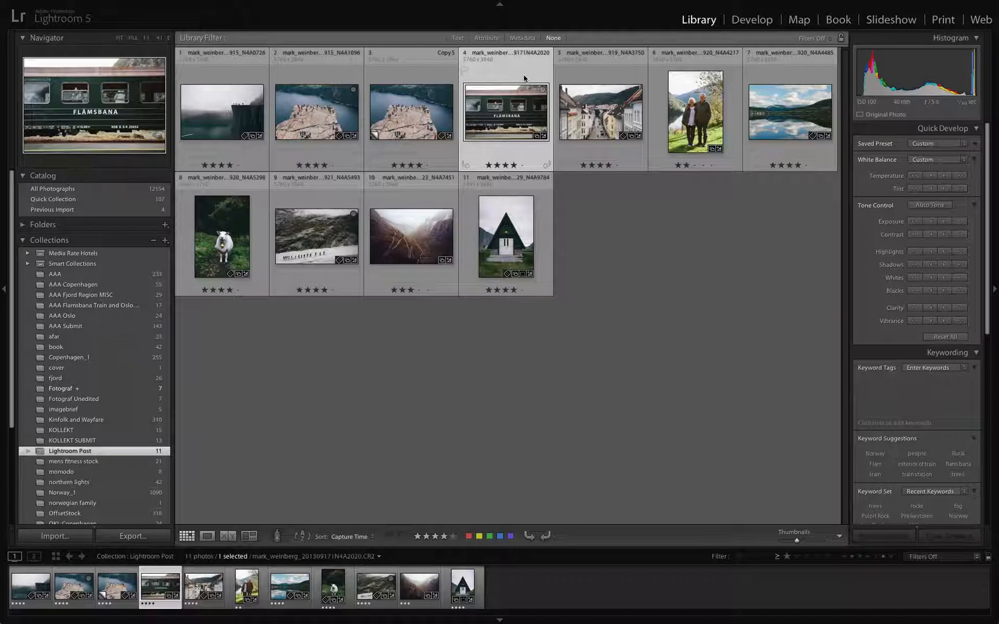
pyautogui.keyDown('shift'); pyautogui.click(775, 77); pyautogui.keyUp('shift')
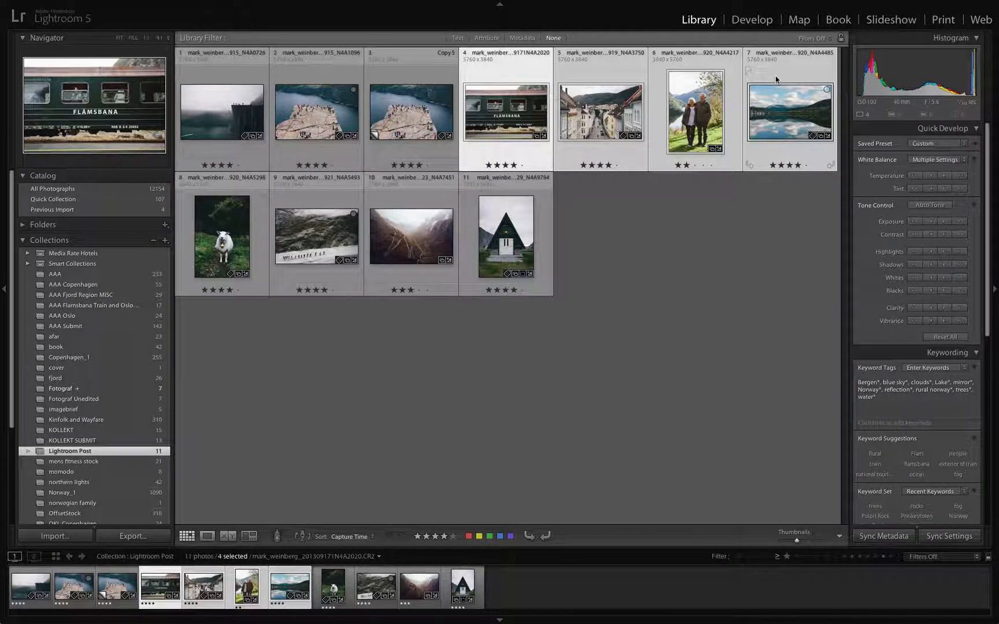
pyautogui.rightClick(769, 71)
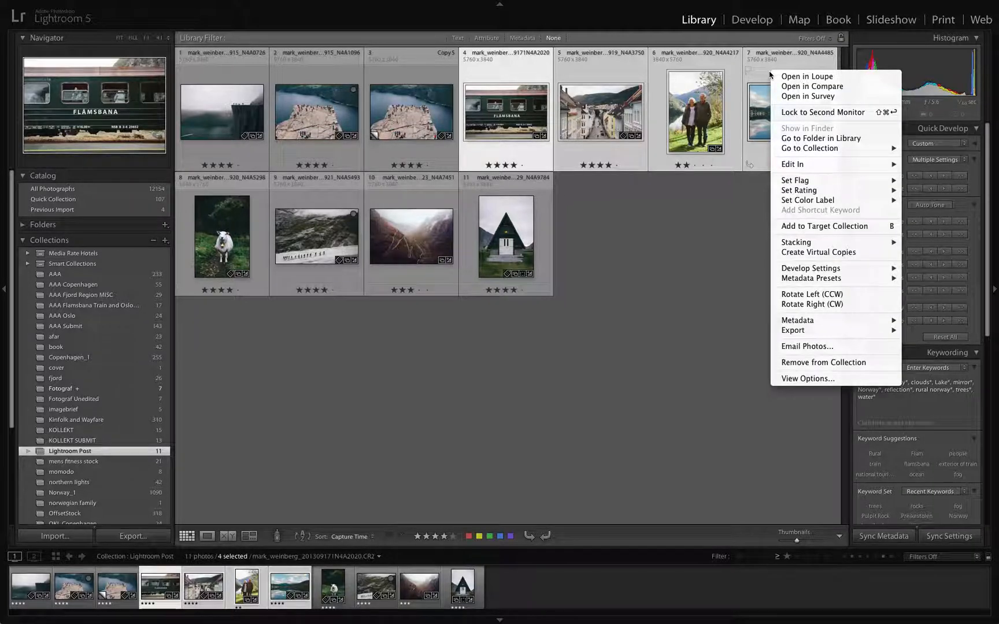
pyautogui.click(795, 253)
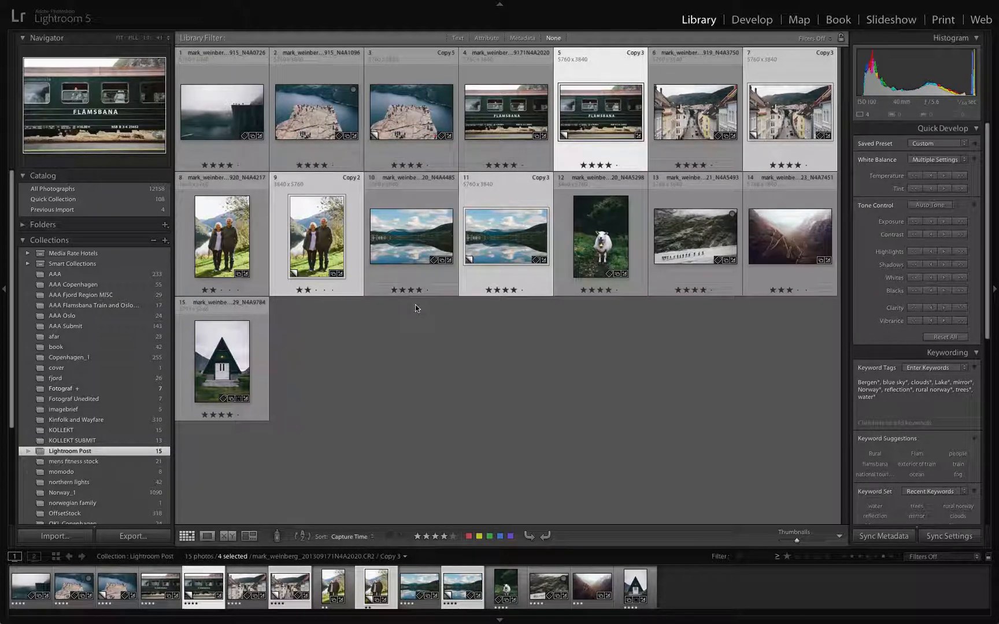
pyautogui.click(431, 375)
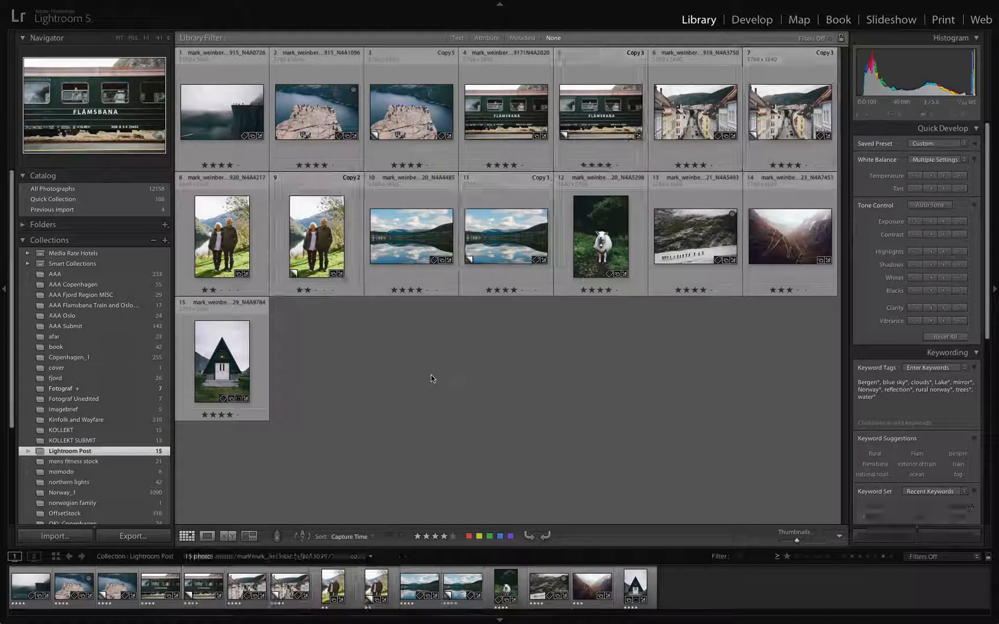
# Step: Convert the virtual copy of the couple's portrait to Black & White in Develop, and return to the Library grid
pyautogui.click(314, 238)
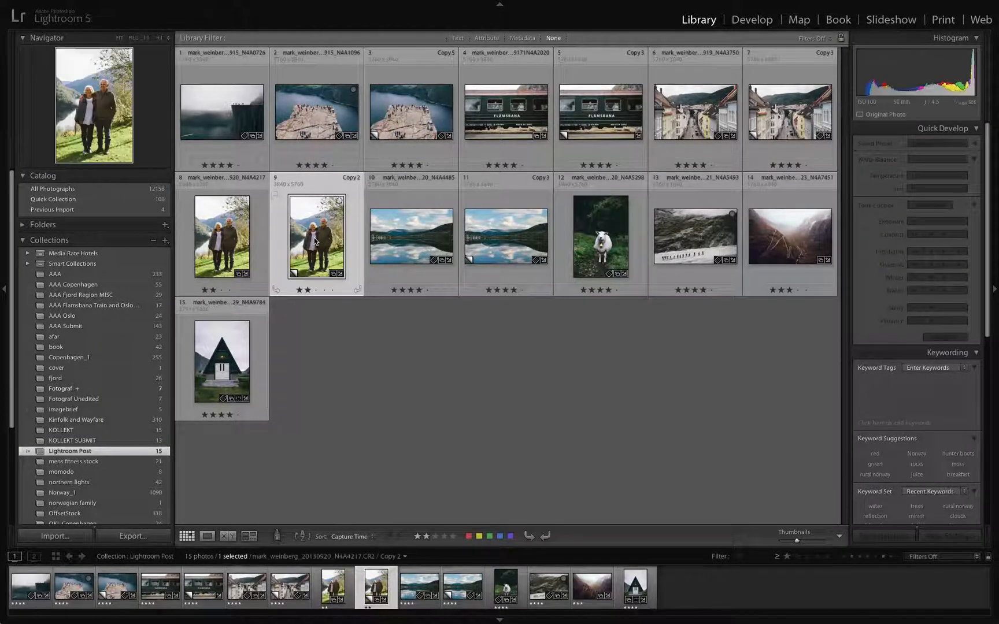
pyautogui.press('d')
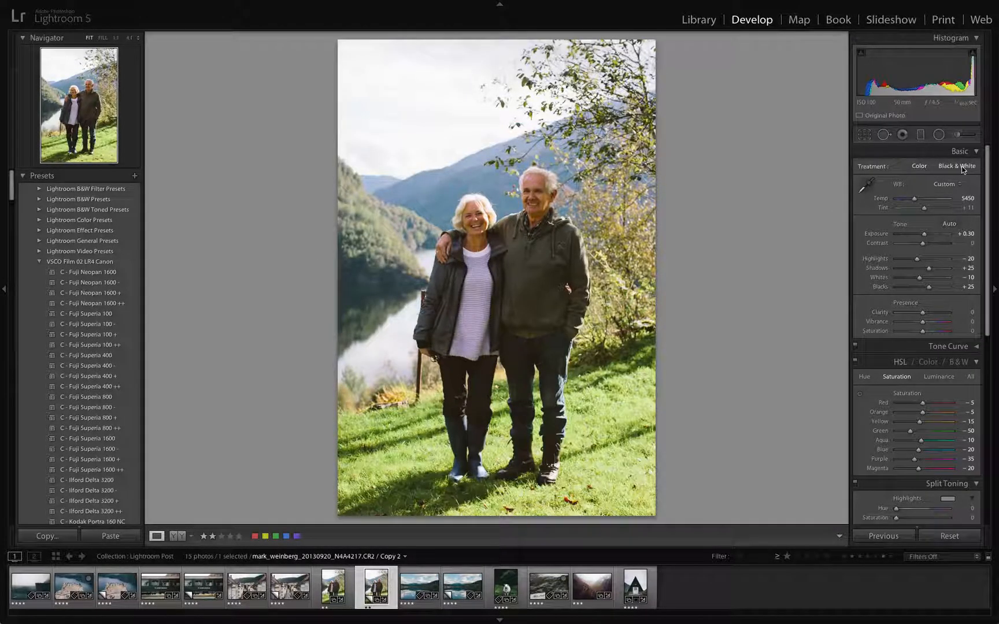
pyautogui.click(959, 167)
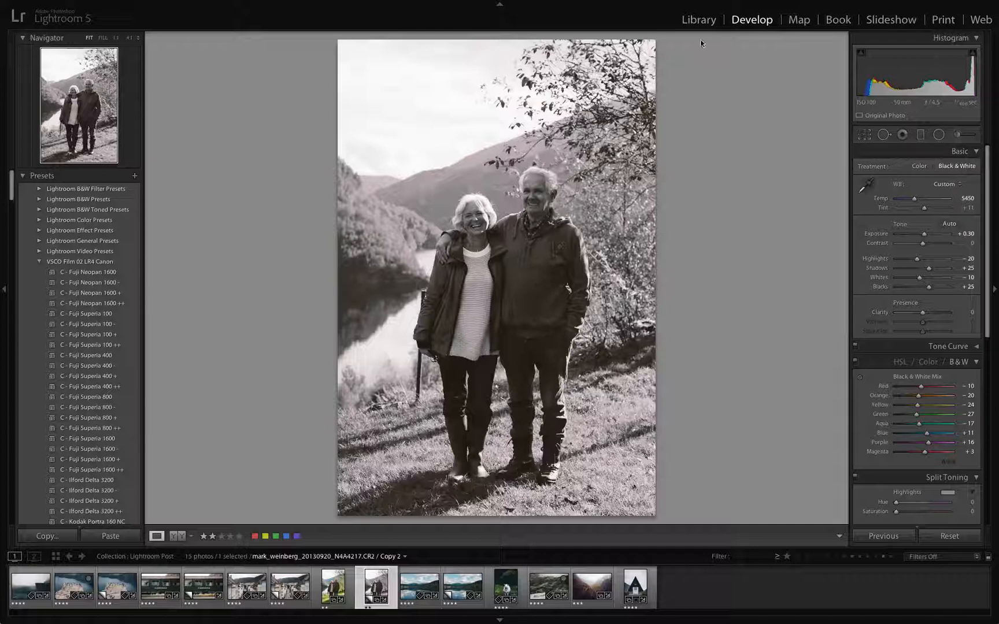
pyautogui.click(696, 22)
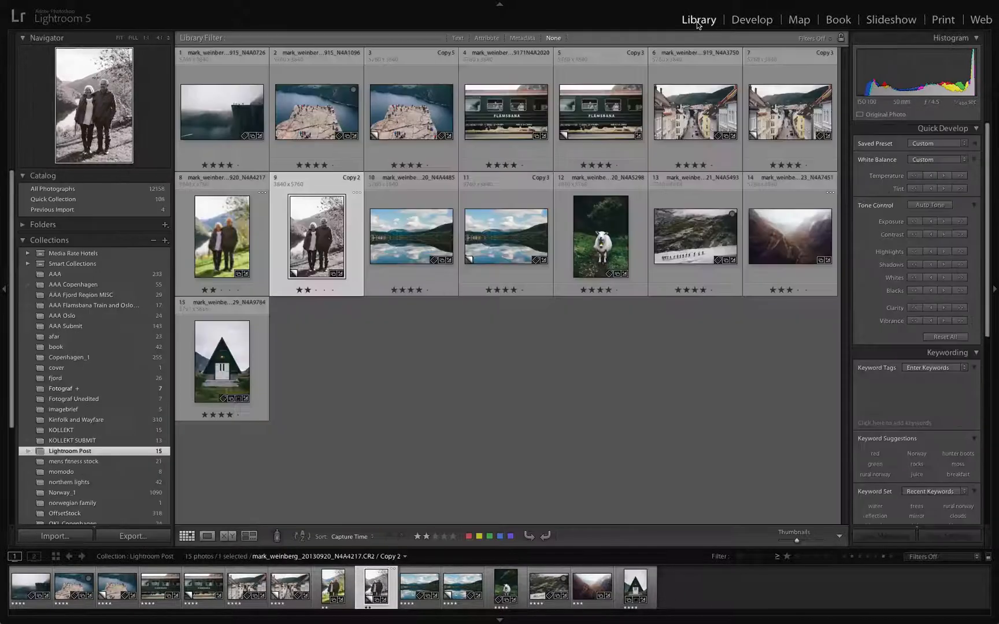
# Step: Compare the black-and-white virtual copy of the couple's portrait with its colour original
pyautogui.click(399, 362)
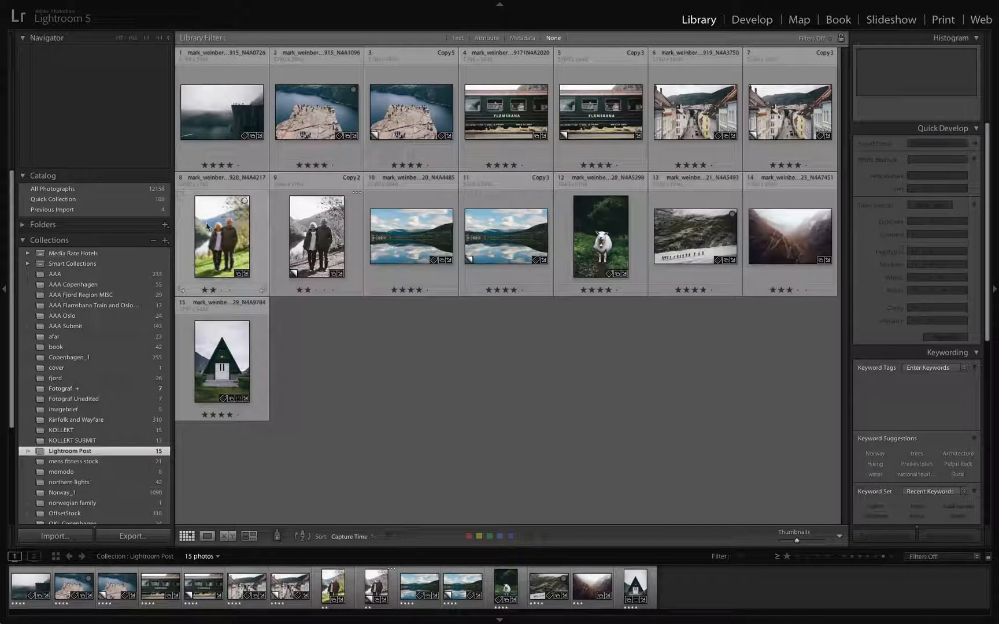
pyautogui.click(310, 251)
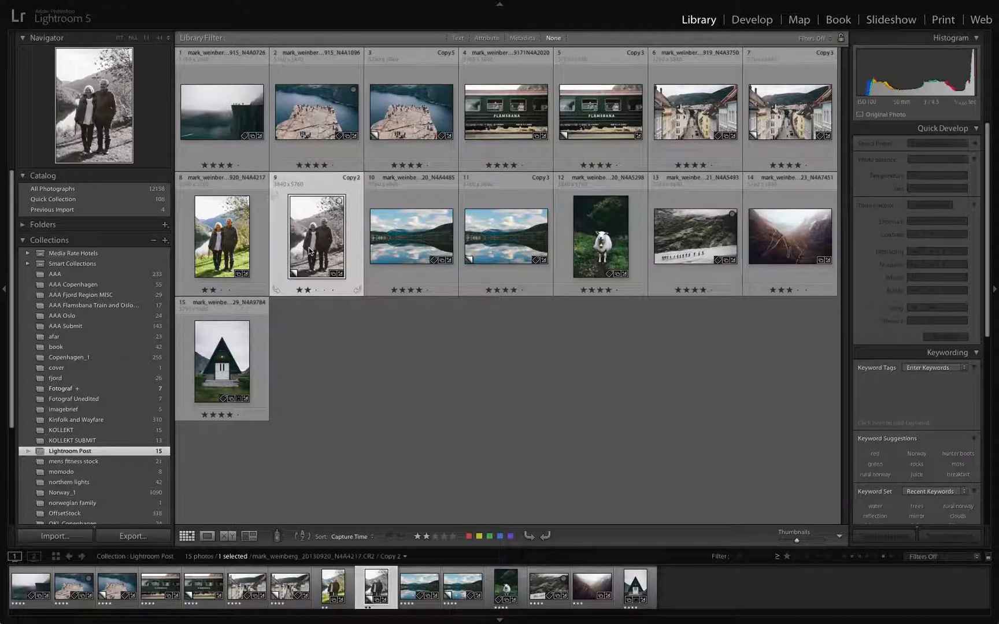
pyautogui.click(242, 240)
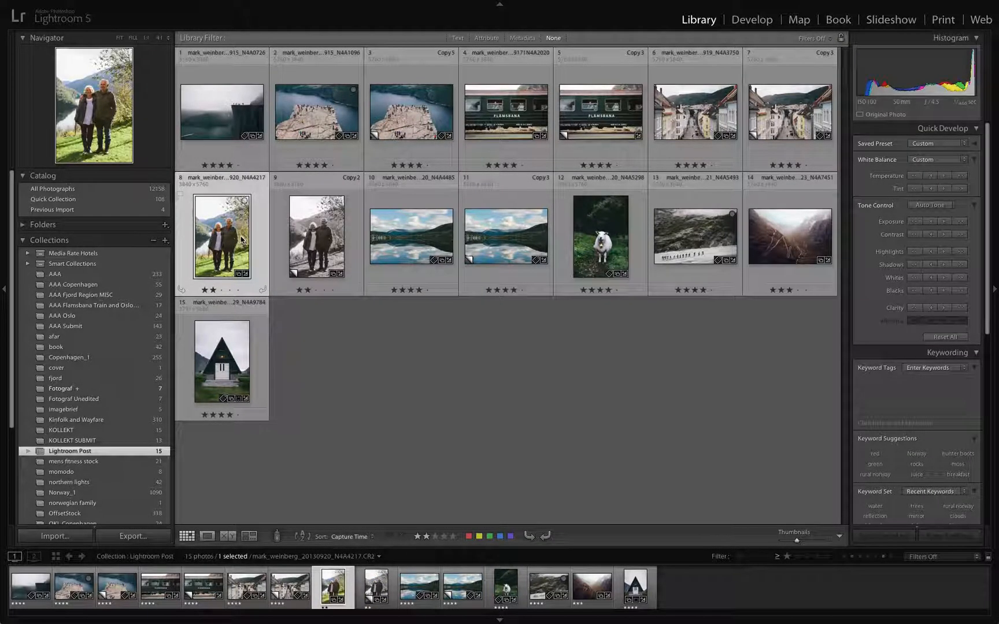
# Step: Remove the five virtual copies (couple, rock plateau, lake, train and street) from the Lightroom Post collection
pyautogui.click(300, 233)
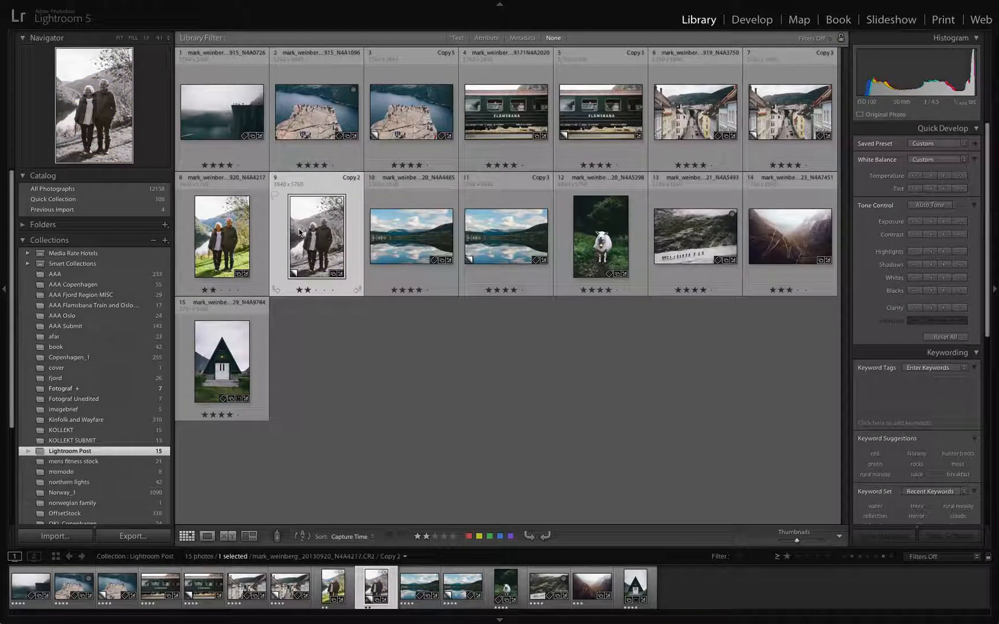
pyautogui.keyDown('ctrl'); pyautogui.click(411, 112); pyautogui.keyUp('ctrl')
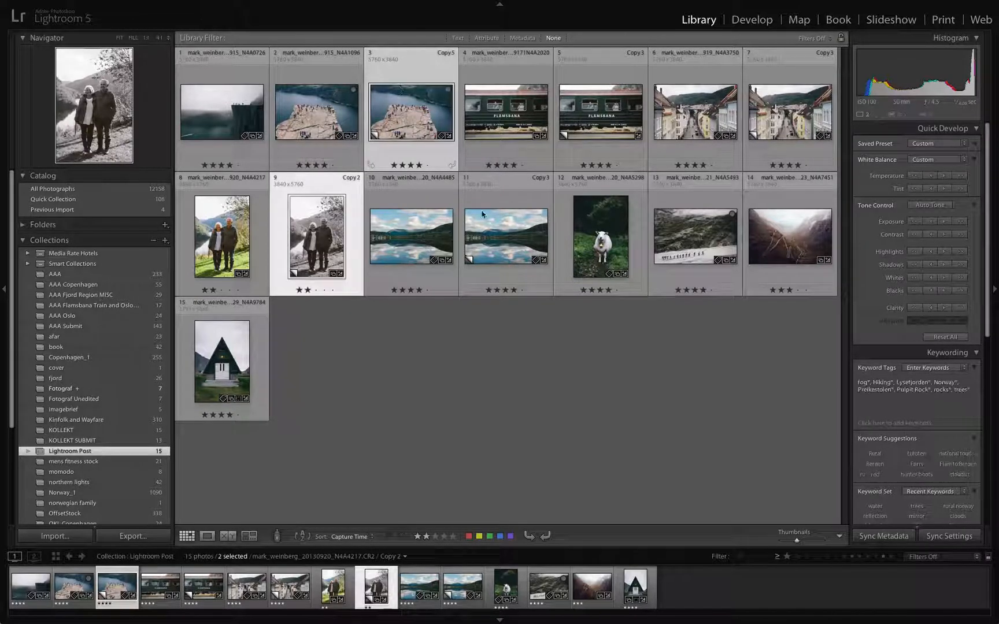
pyautogui.keyDown('ctrl'); pyautogui.click(505, 244); pyautogui.keyUp('ctrl')
pyautogui.keyDown('ctrl'); pyautogui.click(602, 127); pyautogui.keyUp('ctrl')
pyautogui.keyDown('ctrl'); pyautogui.click(785, 119); pyautogui.keyUp('ctrl')
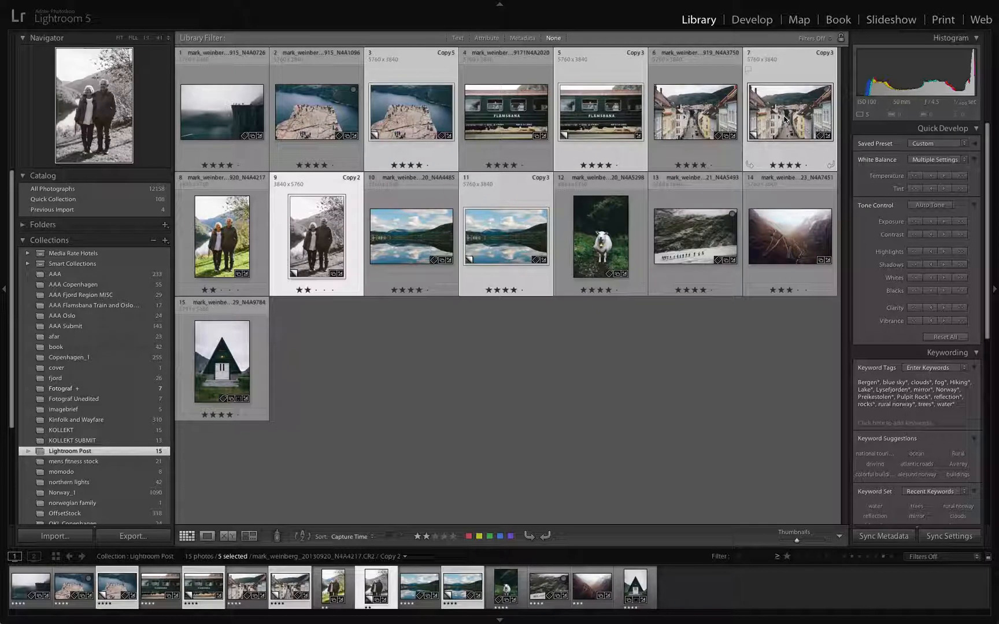
pyautogui.press('Delete')
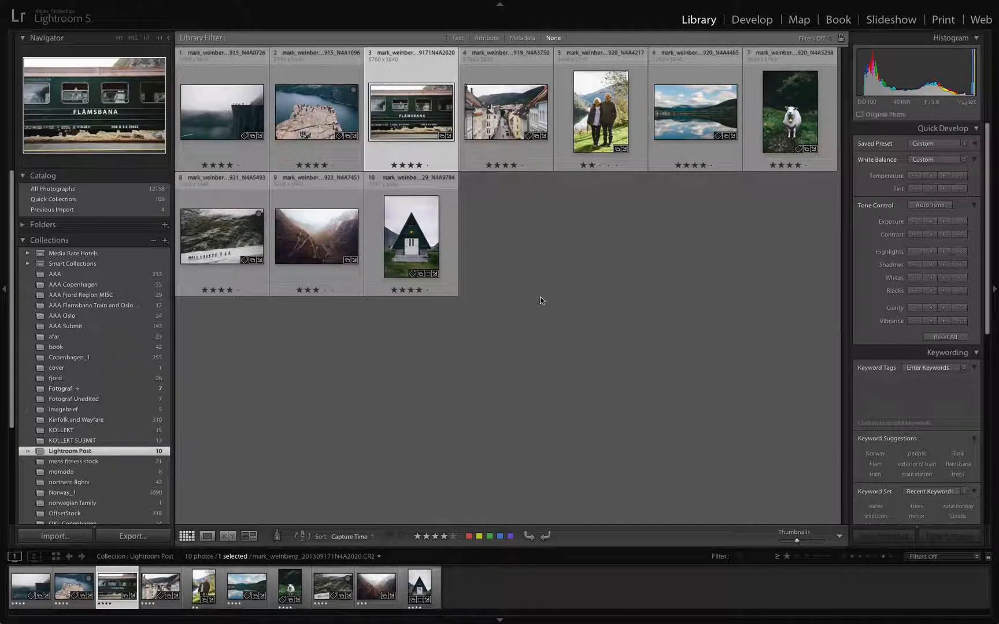
# Step: Create a collection named Norway Black and White from all photos in Lightroom Post, including the selected photos as new virtual copies
pyautogui.hotkey('ctrl', 'a')
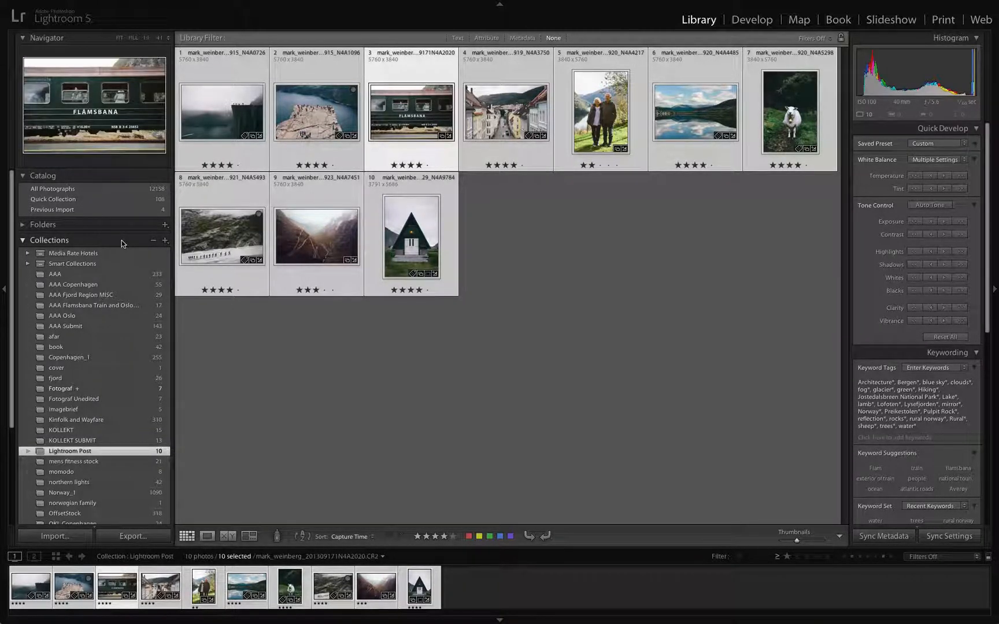
pyautogui.click(166, 242)
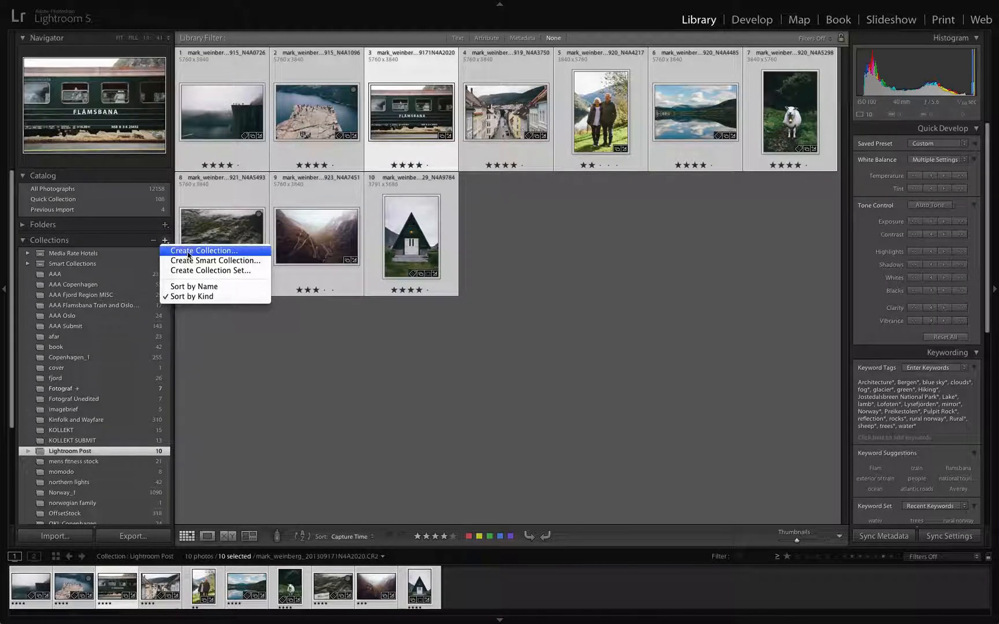
pyautogui.click(190, 253)
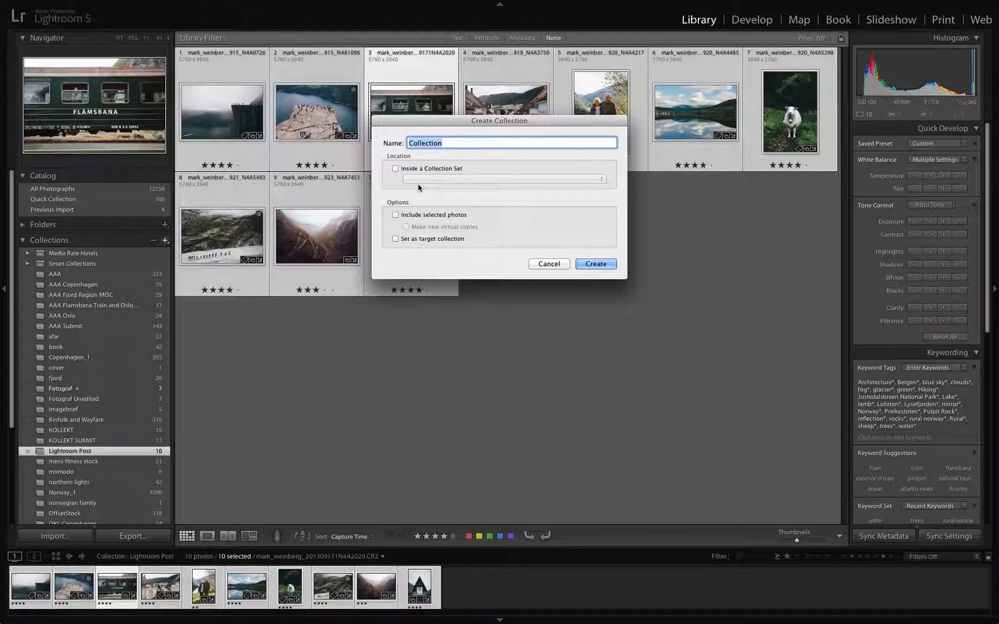
pyautogui.write('Norway Black ')
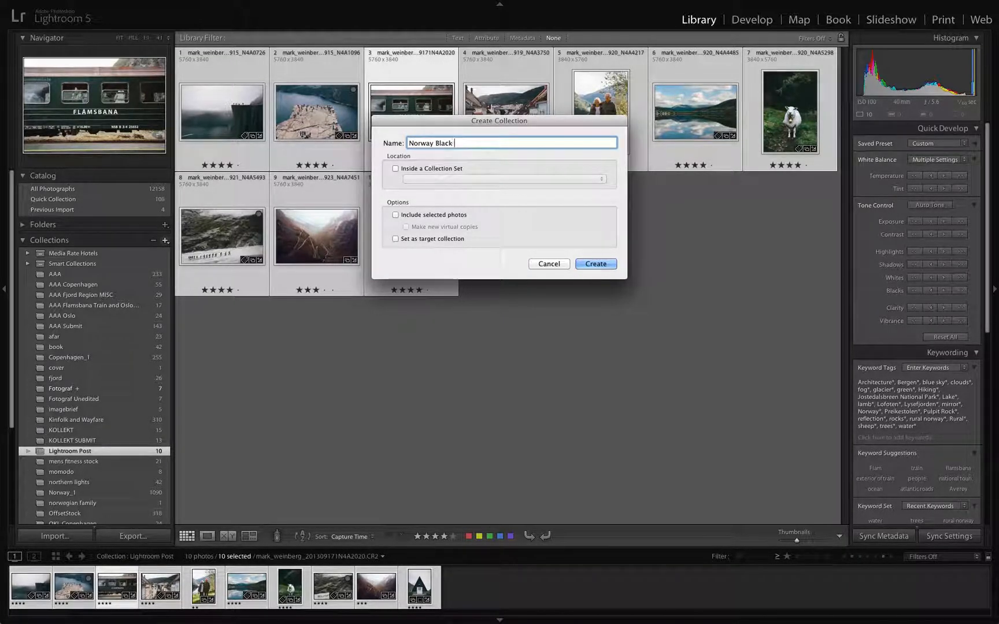
pyautogui.write('and White')
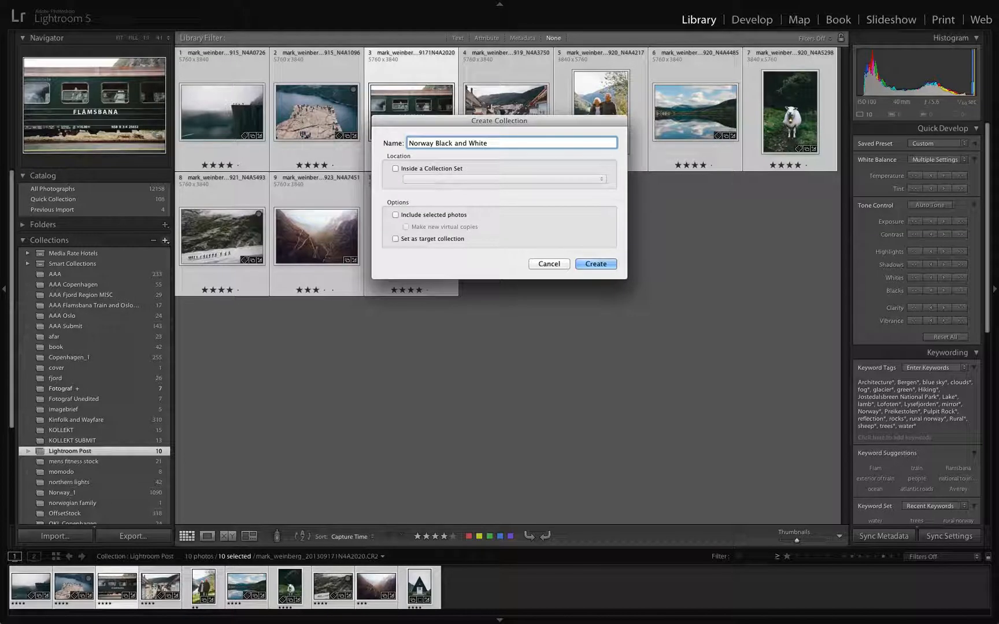
pyautogui.click(396, 215)
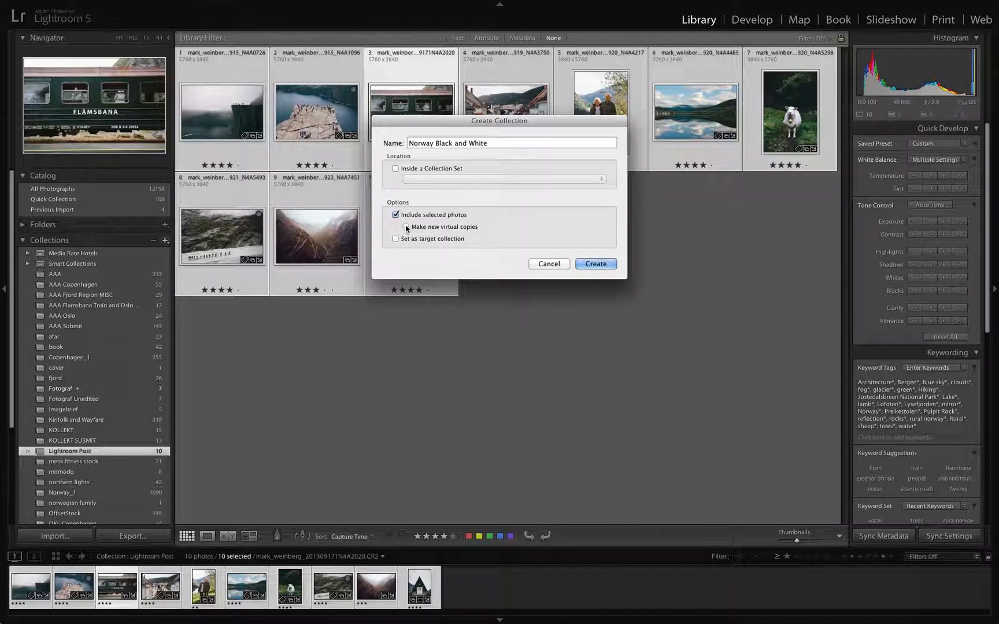
pyautogui.click(406, 227)
pyautogui.click(595, 264)
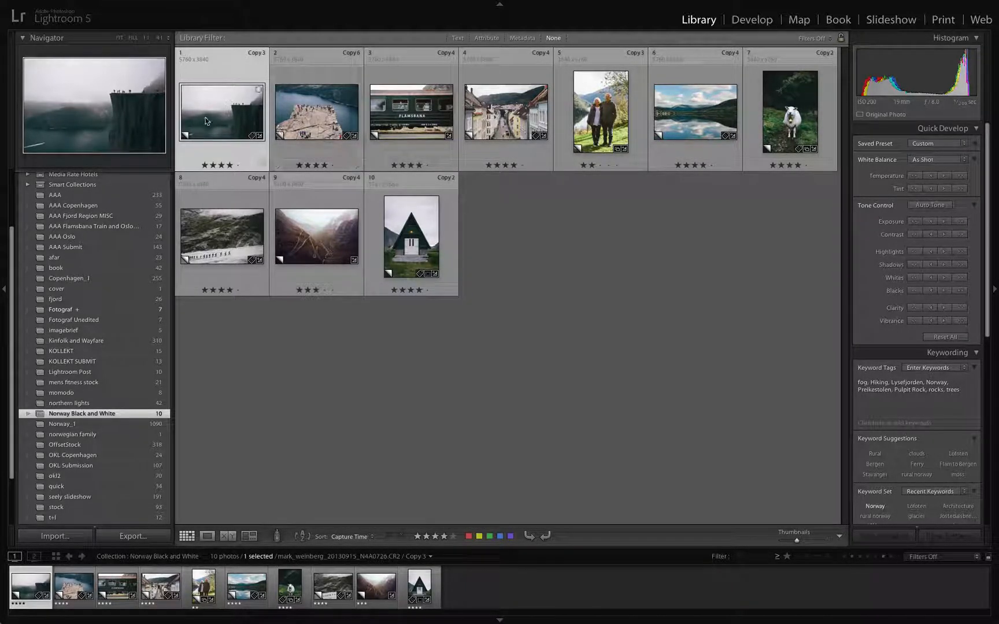
# Step: Convert the first four virtual copies in Norway Black and White (cliff, rock plateau, train and street) to Black & White in Develop
pyautogui.doubleClick(224, 119)
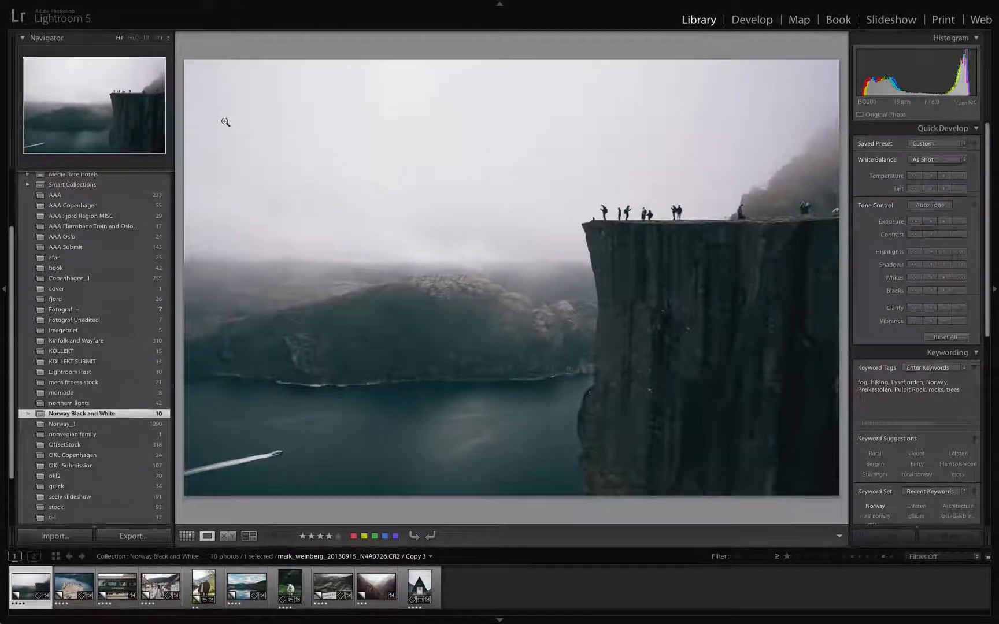
pyautogui.press('d')
pyautogui.click(970, 166)
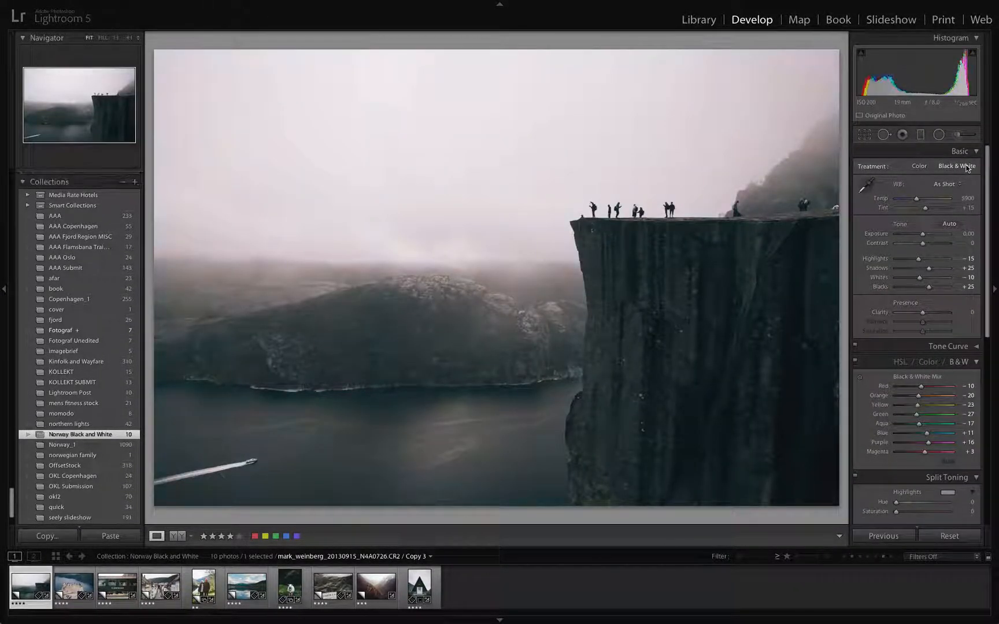
pyautogui.press('Right')
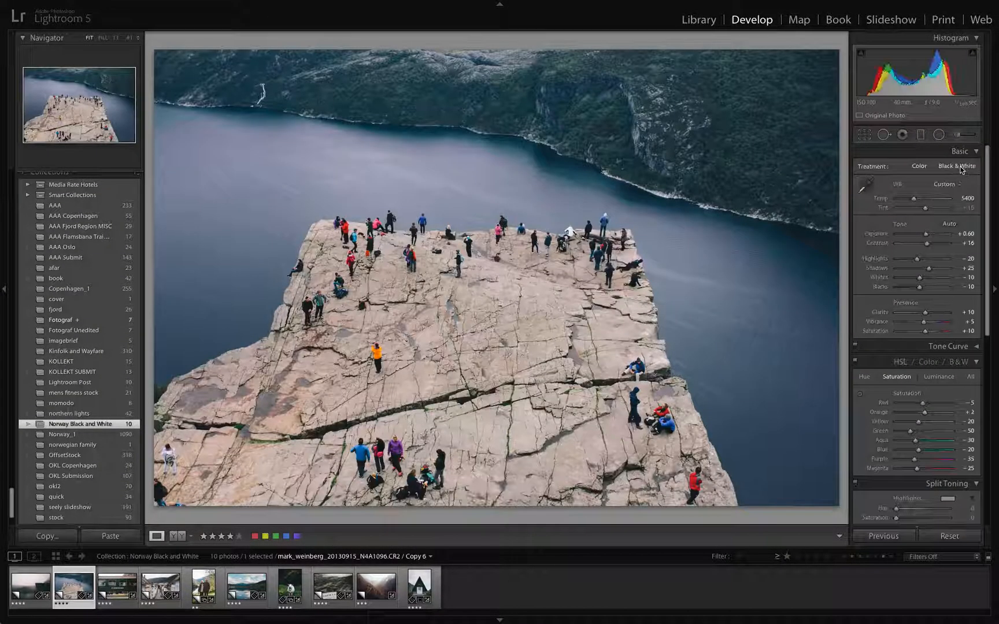
pyautogui.press('Right')
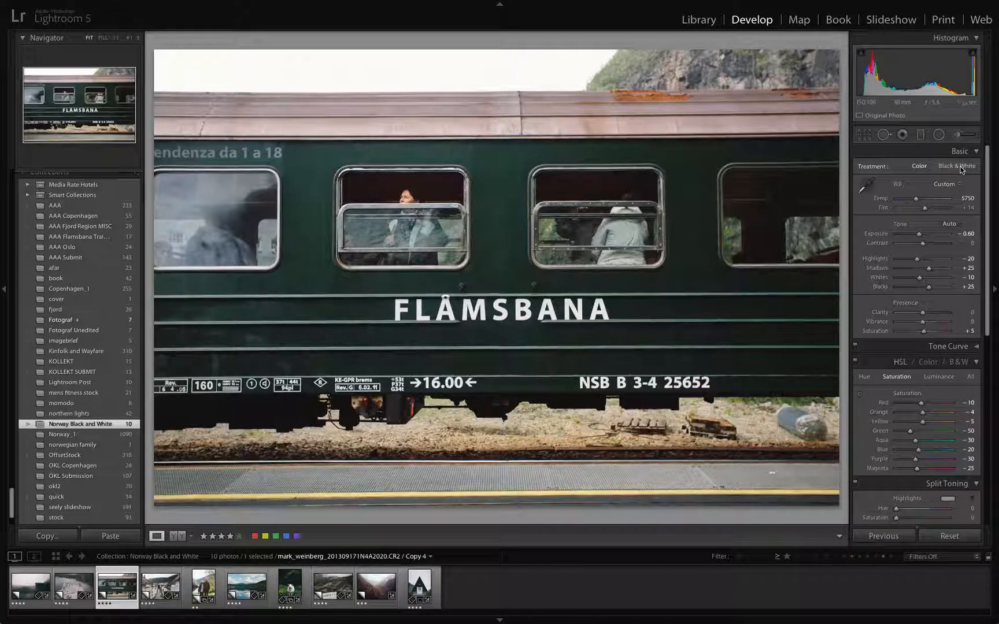
pyautogui.press('Right')
pyautogui.click(962, 170)
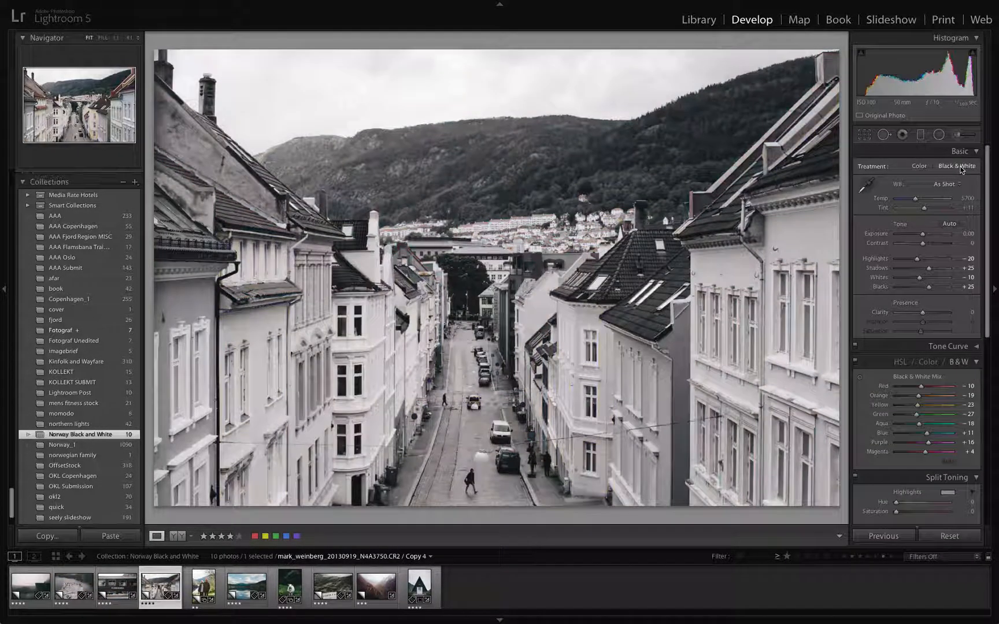
# Step: Apply the Black & White treatment to the virtual copies of the couple, the lake and the sheep
pyautogui.press('Right')
pyautogui.click(873, 540)
pyautogui.press('Right')
pyautogui.press('Right')
pyautogui.press('Right')
pyautogui.press('Right')
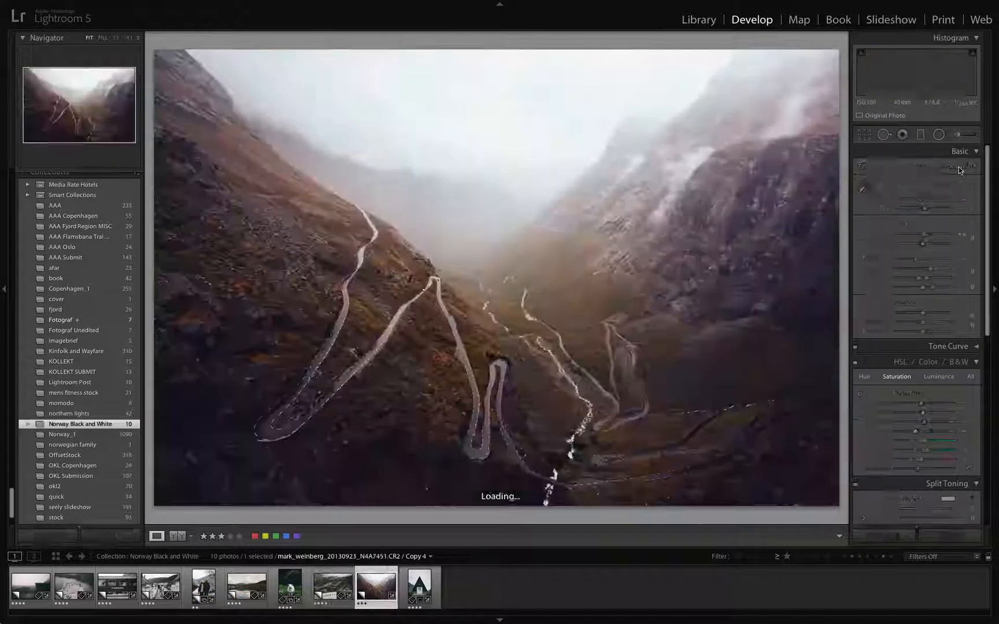
pyautogui.click(958, 166)
# Step: Convert the mountainside, valley and A-frame cabin copies to Black & White, and return to the Library grid
pyautogui.press('Right')
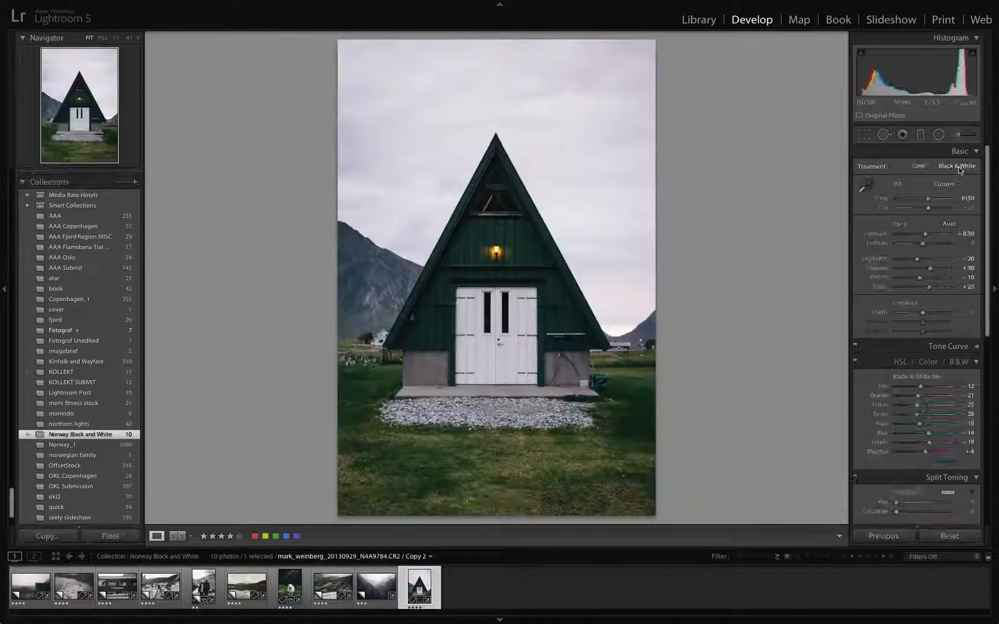
pyautogui.click(957, 166)
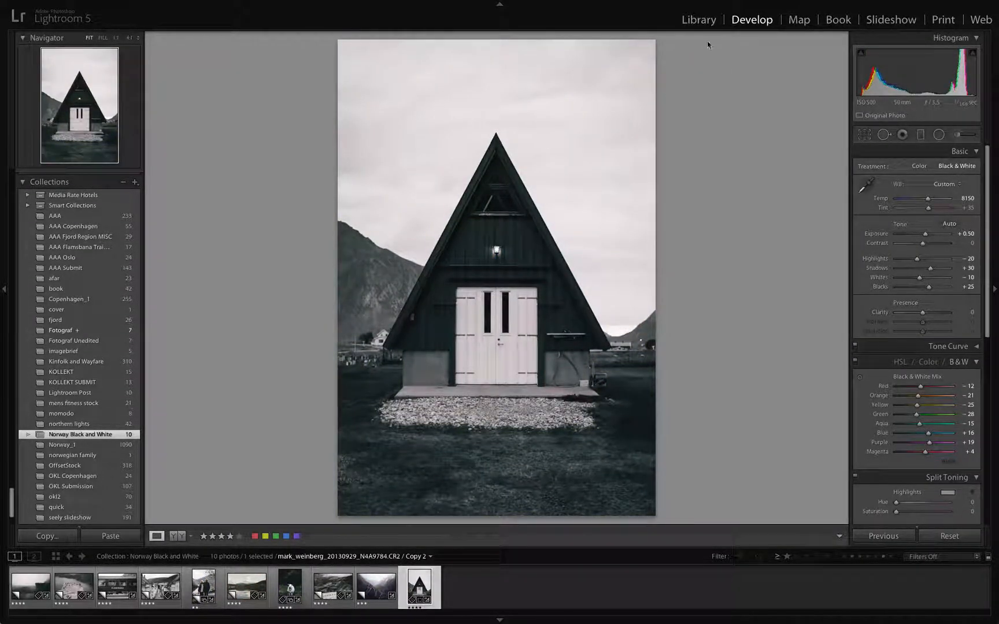
pyautogui.click(699, 21)
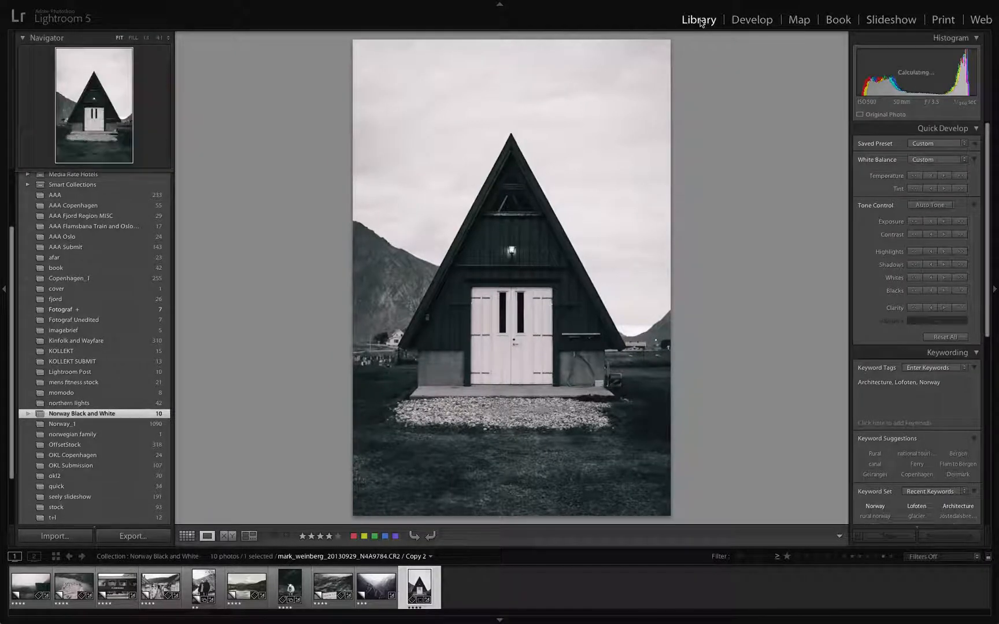
pyautogui.press('g')
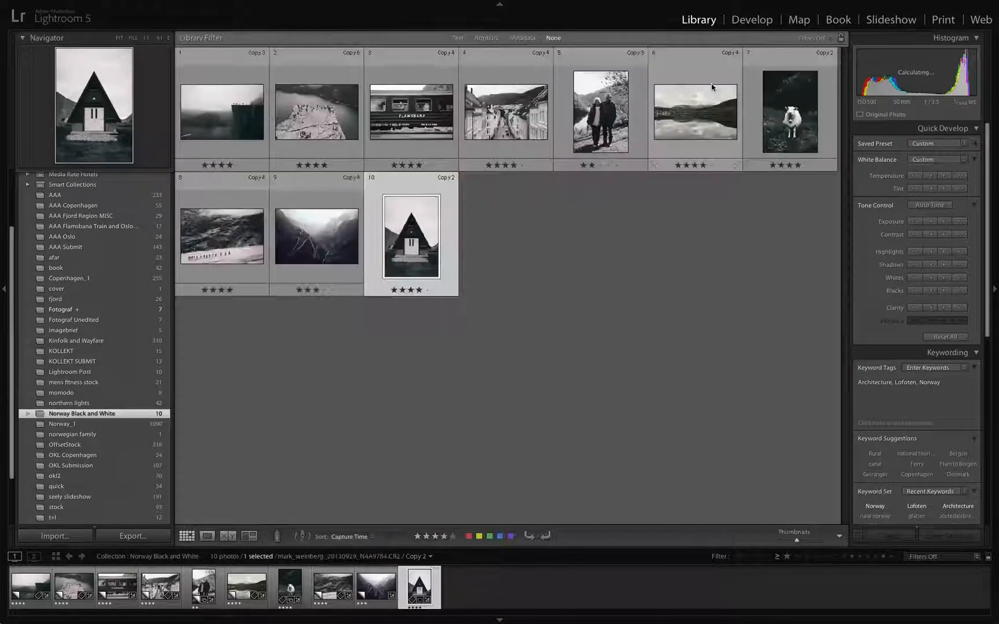